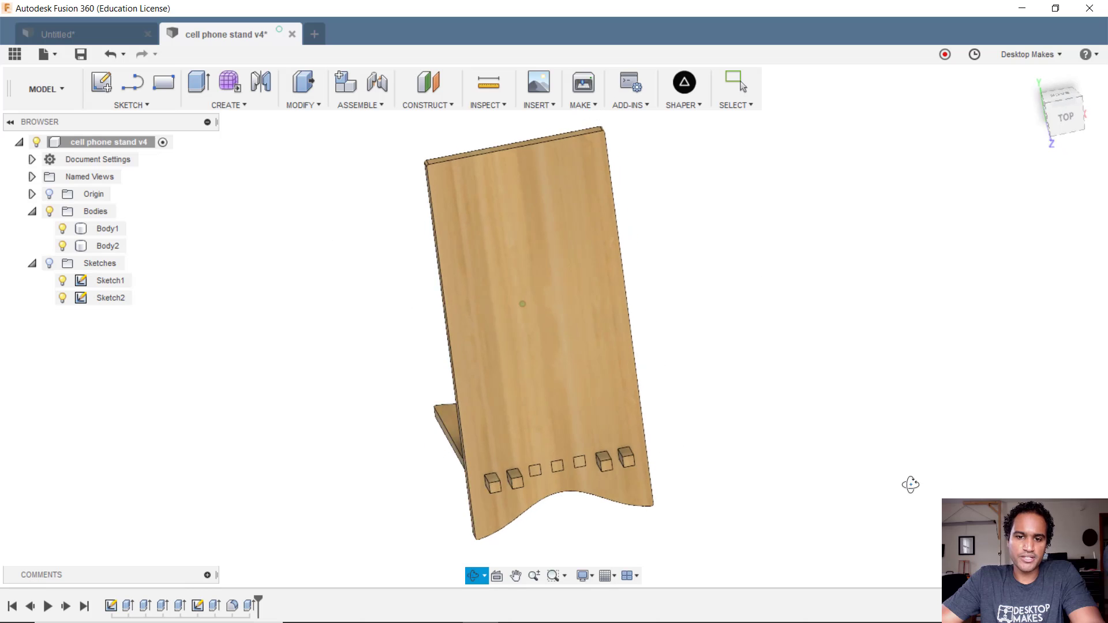
left_click_drag(910, 485, 439, 479)
key("Escape")
left_click(62, 246)
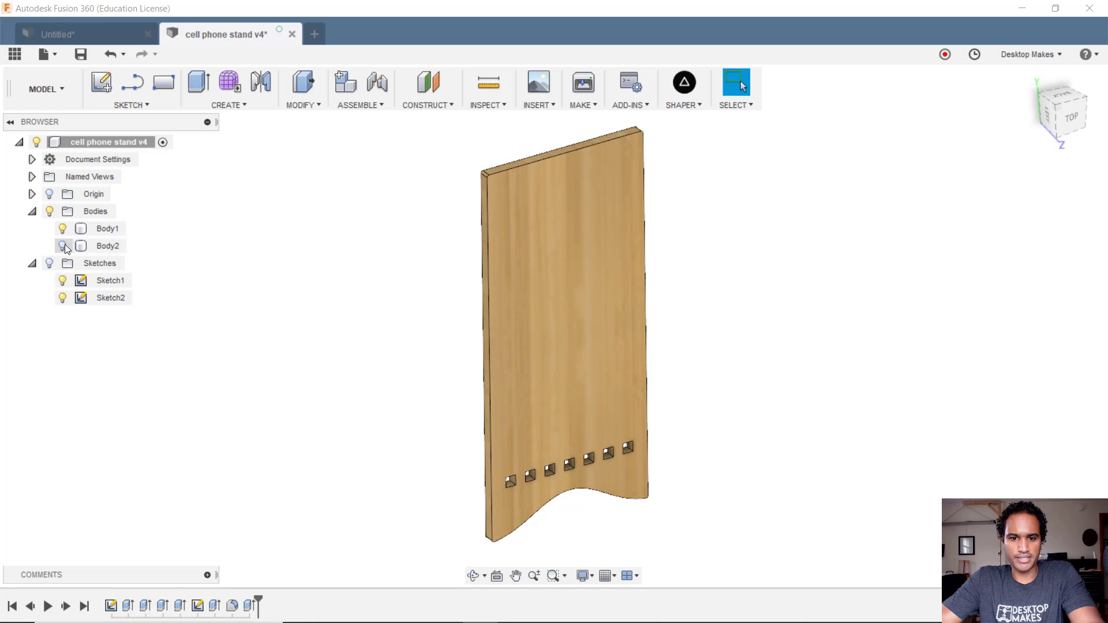
middle_click_drag(378, 351, 414, 363, "shift")
left_click(564, 292)
middle_click_drag(564, 292, 294, 289, "shift")
left_click(62, 228)
left_click(62, 246)
middle_click_drag(416, 381, 498, 463, "shift")
left_click(500, 468)
scroll(636, 459, "up", 3)
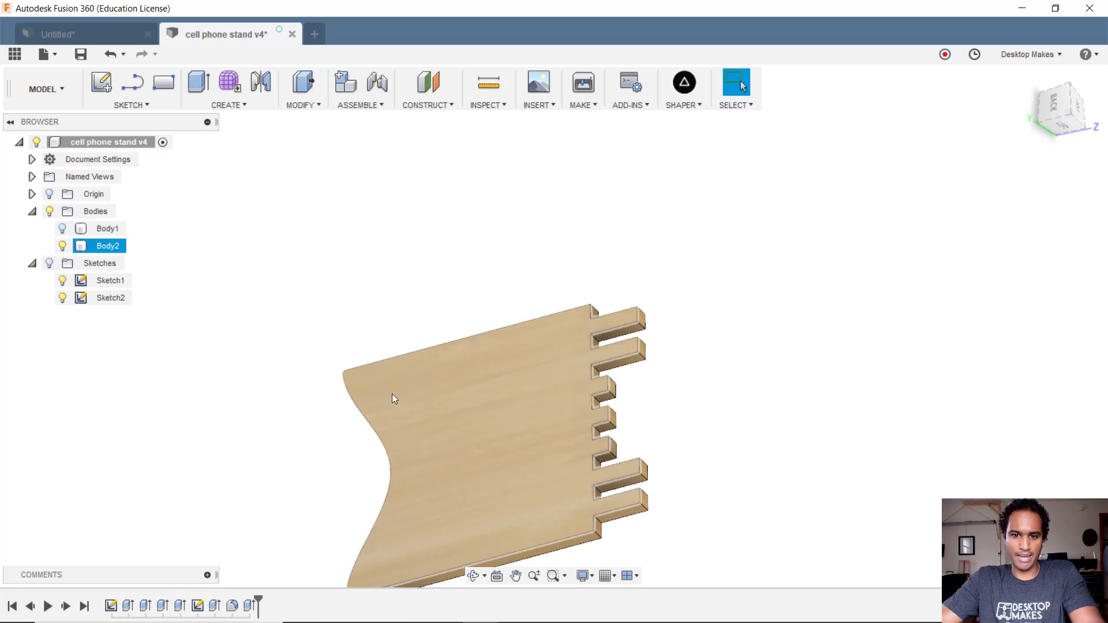
left_click(238, 326)
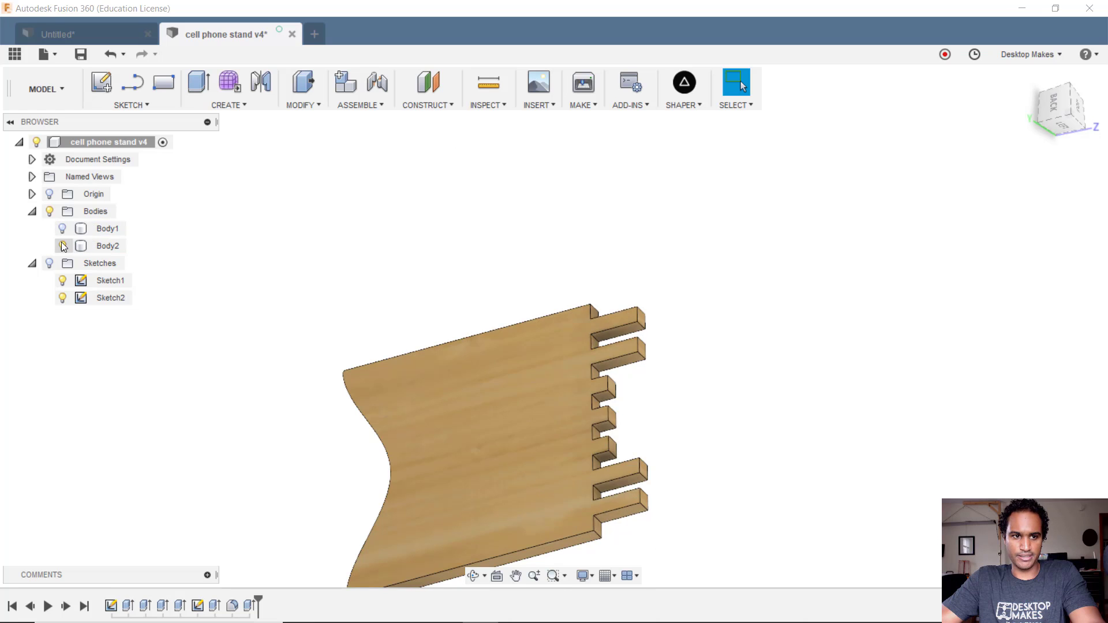
left_click(62, 246)
left_click(62, 228)
left_click(108, 228)
middle_click_drag(497, 346, 487, 305, "shift")
key("Escape")
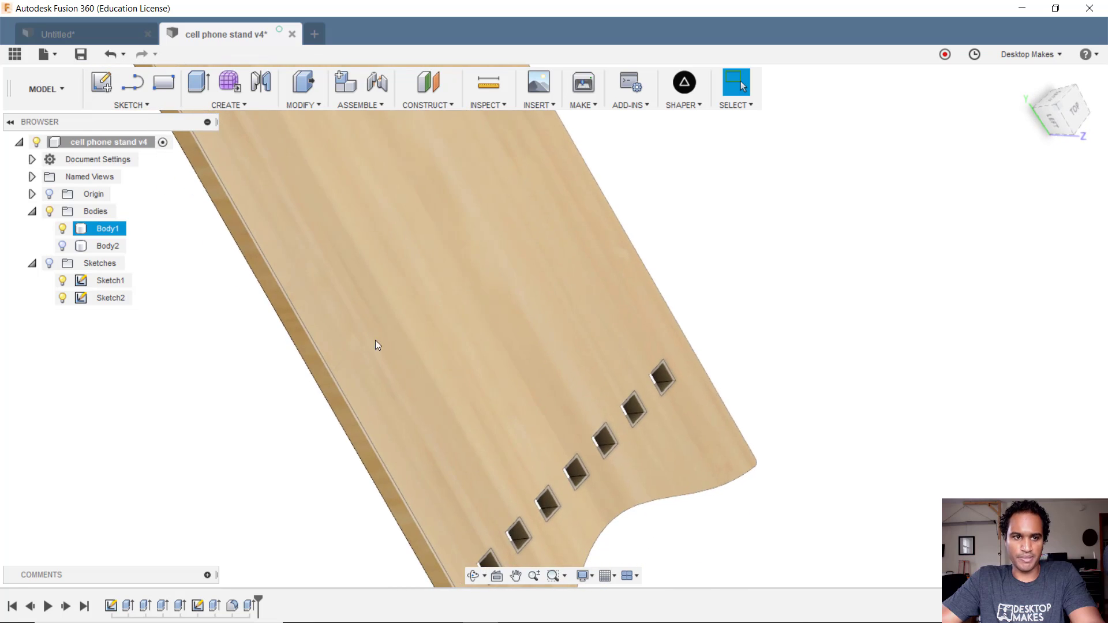
middle_click_drag(334, 349, 141, 289, "shift")
left_click(63, 246)
scroll(388, 426, "down", 3)
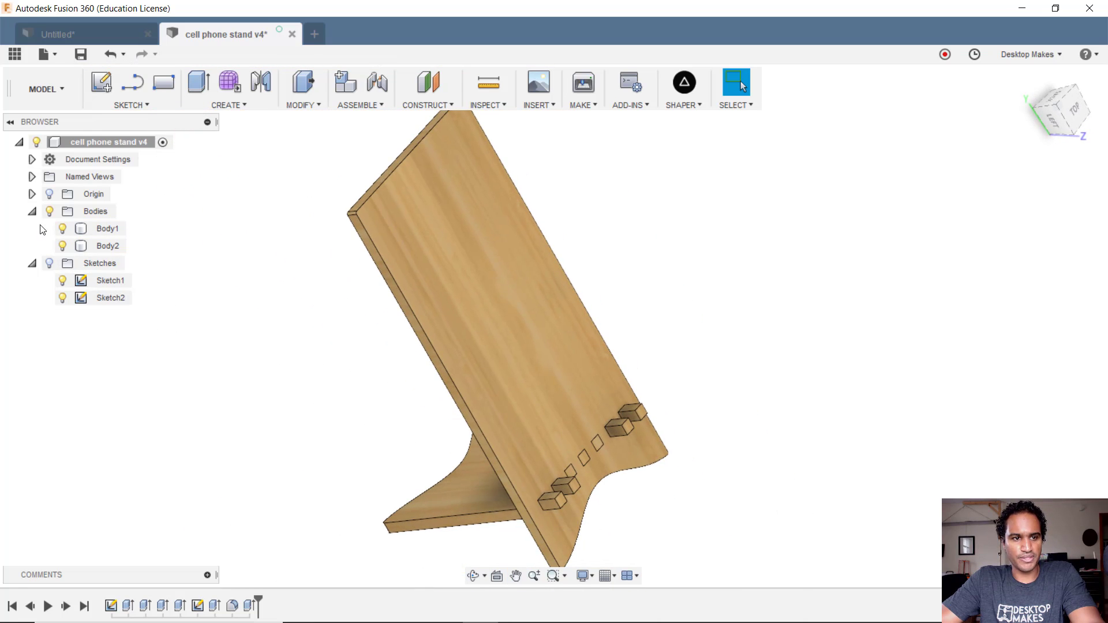
left_click(49, 212)
left_click(50, 263)
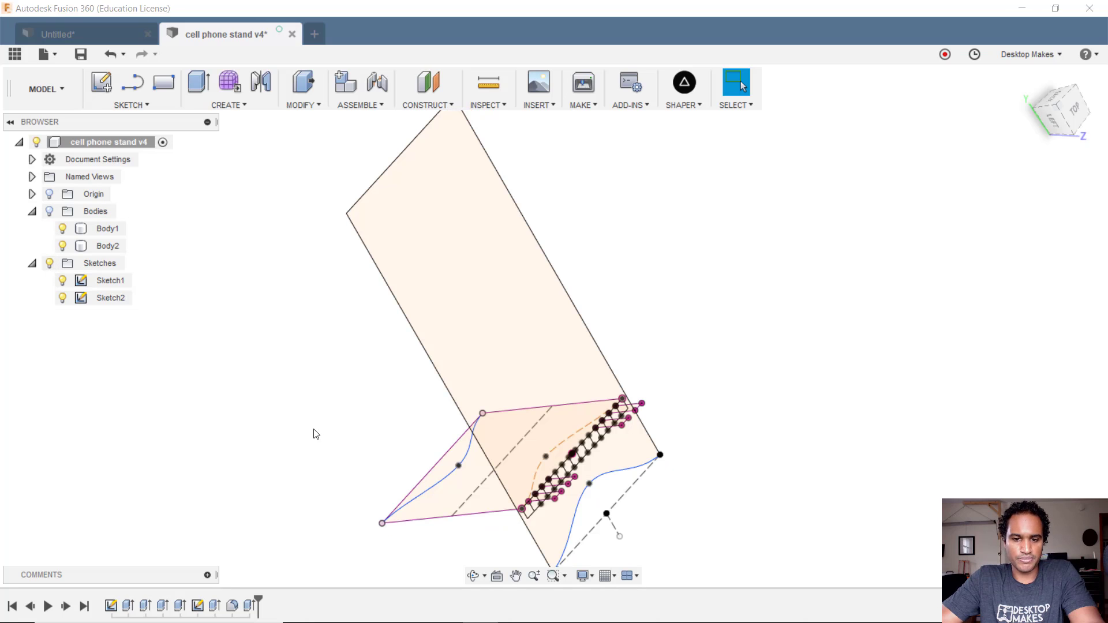
middle_click_drag(313, 434, 314, 404)
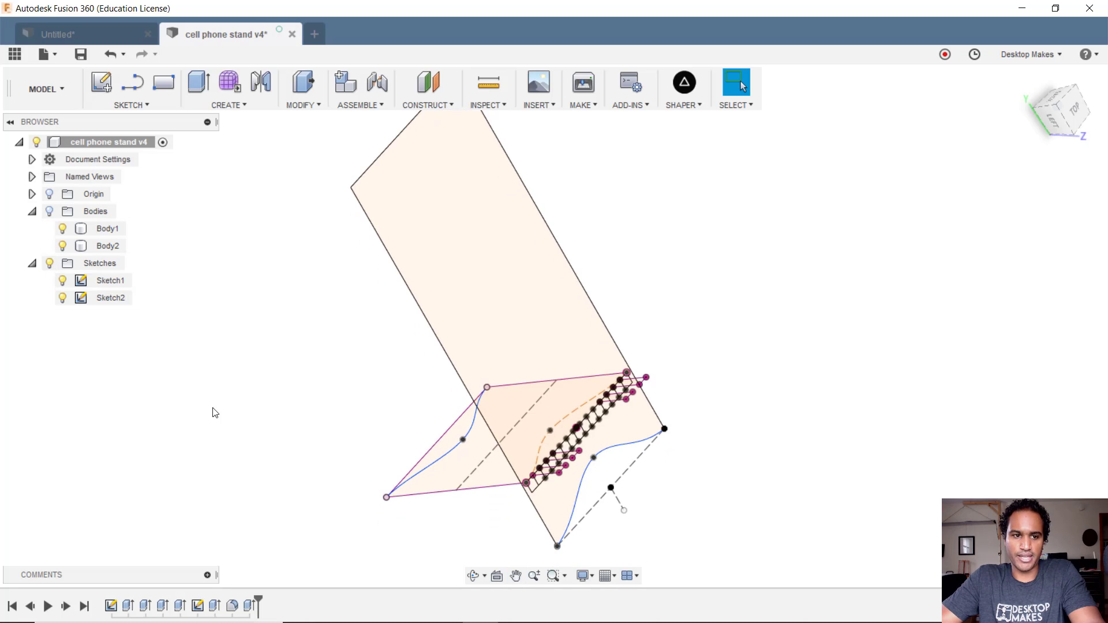
left_click(62, 298)
middle_click_drag(791, 352, 772, 398, "shift")
left_click(67, 282)
left_click(64, 298)
mouse_move(306, 371)
middle_mouse_down("shift")
mouse_move(369, 423)
mouse_move(599, 505)
mouse_move(520, 346)
middle_mouse_up("shift")
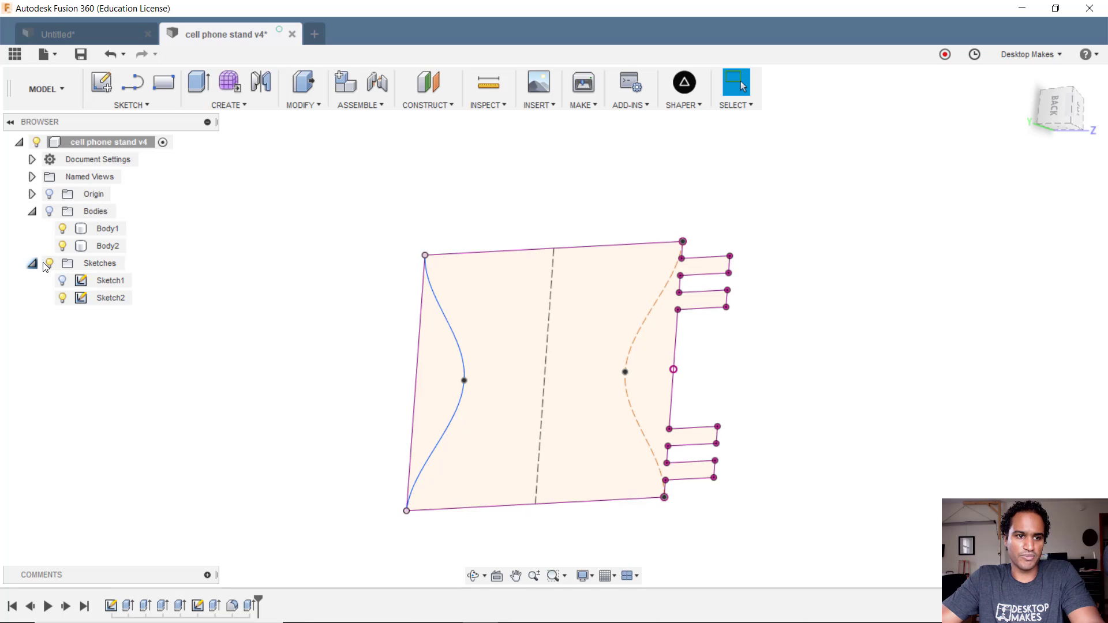
left_click(49, 263)
- Hide the base piece Body2 and view the back panel from the top
left_click(50, 211)
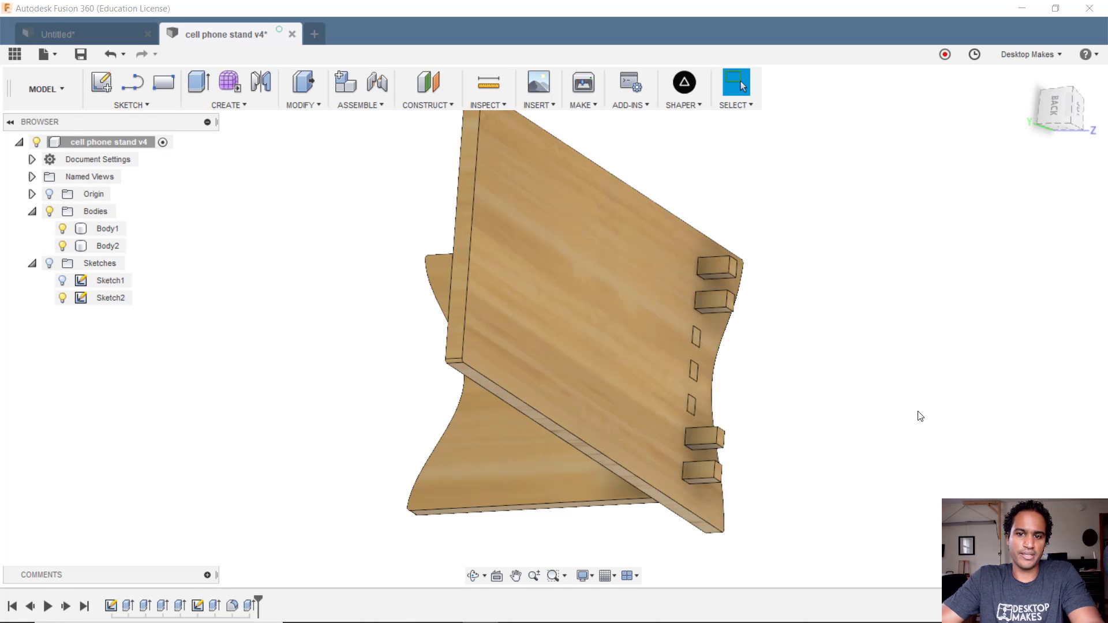
middle_click_drag(917, 411, 855, 395, "shift")
scroll(817, 381, "down", 3)
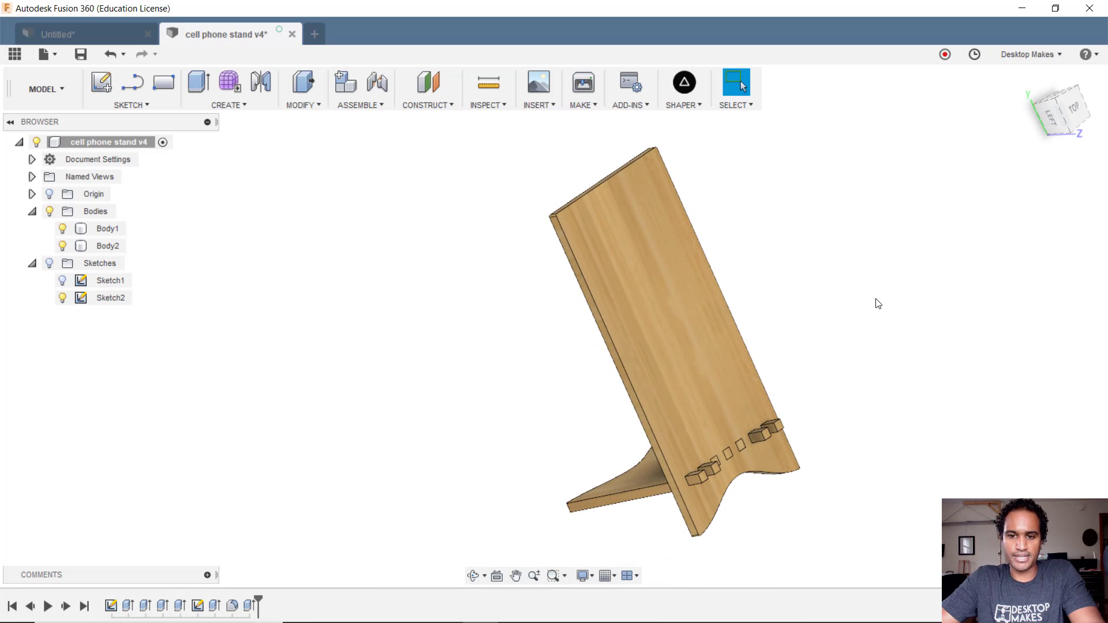
left_click(62, 245)
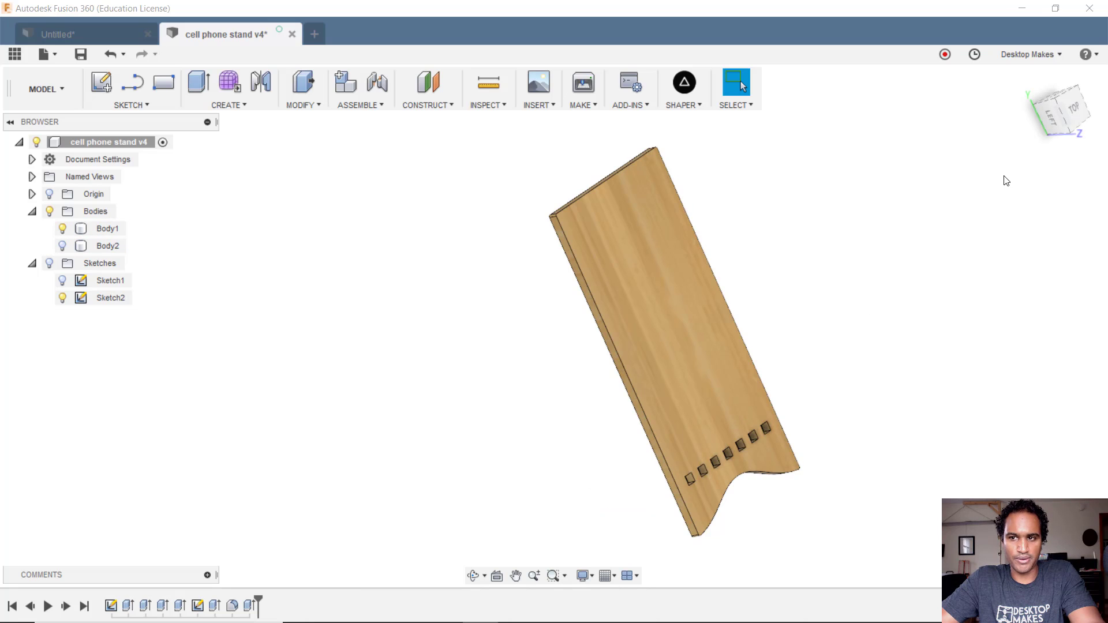
left_click(1072, 110)
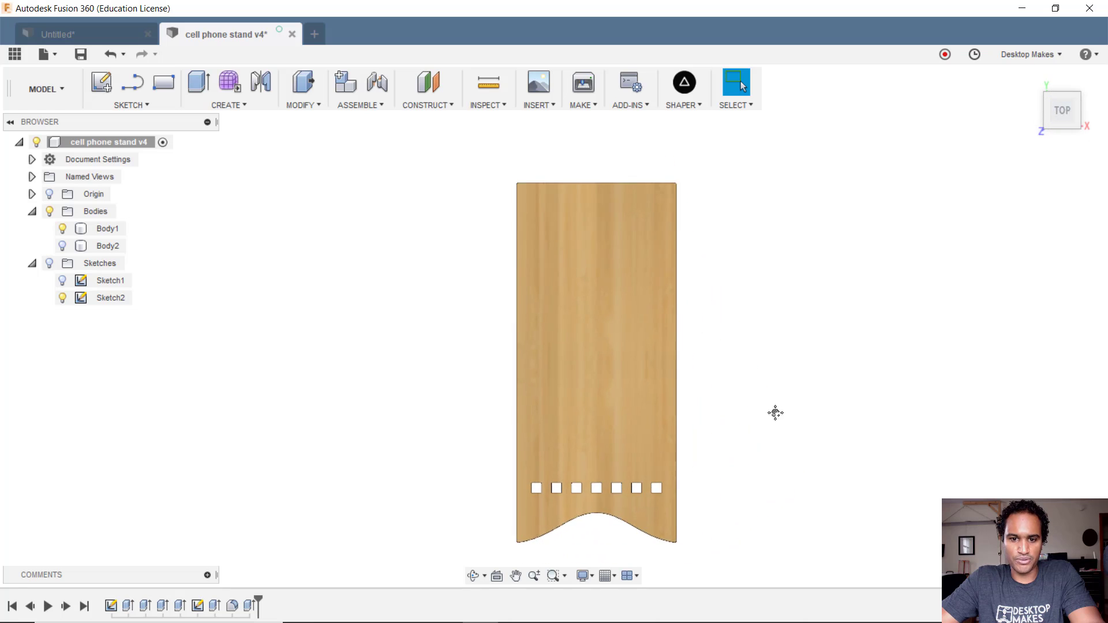
- Create a new sketch on the back panel face and finish it as Sketch5
left_click(105, 104)
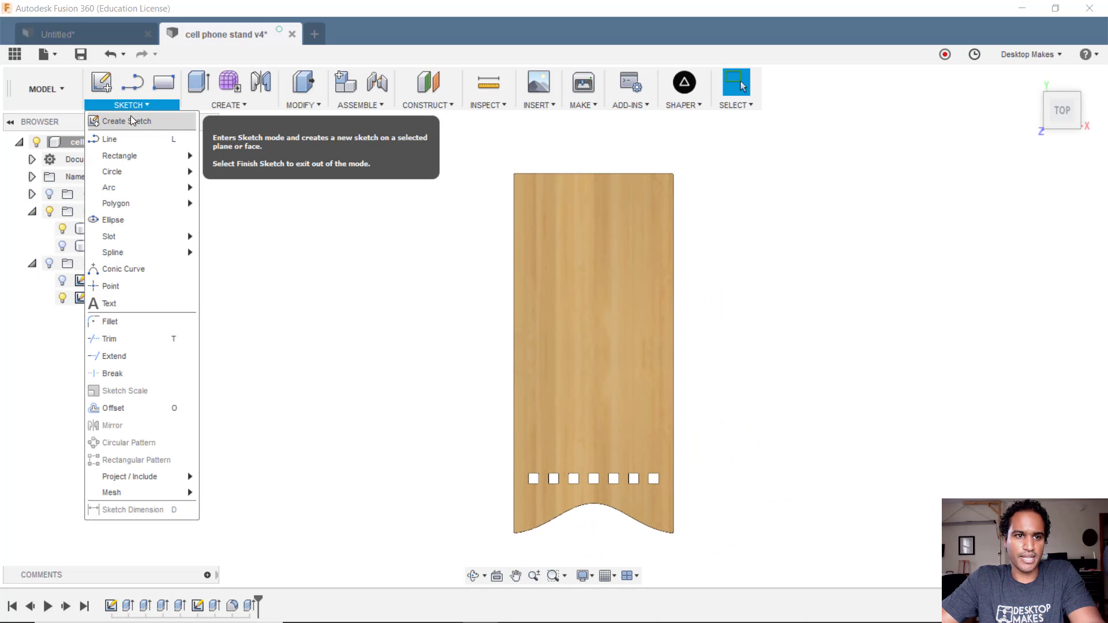
left_click(131, 120)
left_click(576, 227)
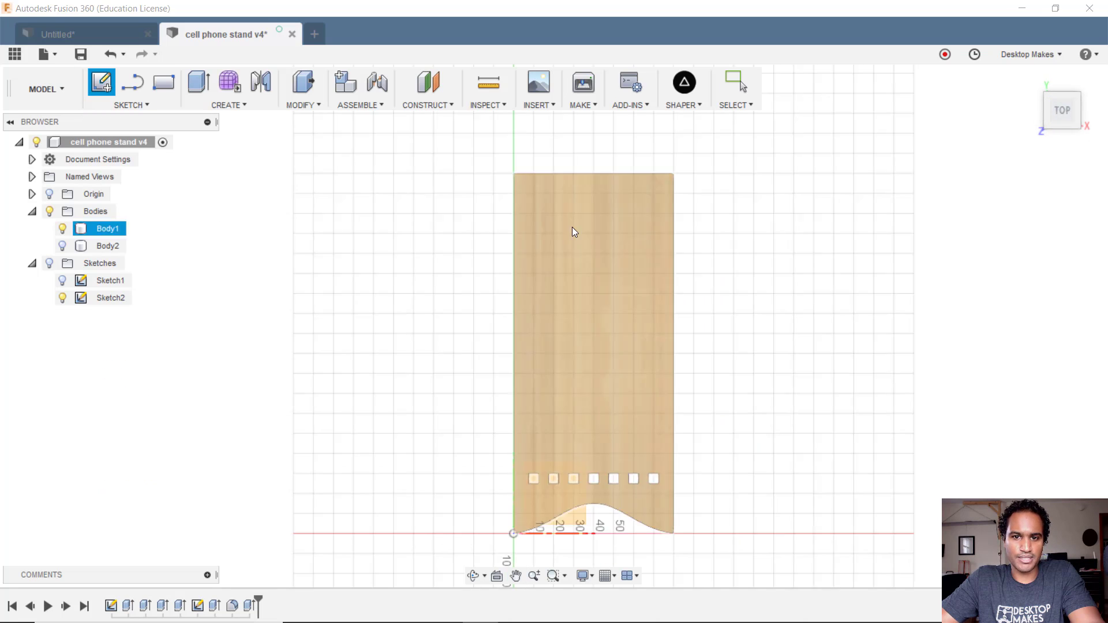
left_click(624, 215)
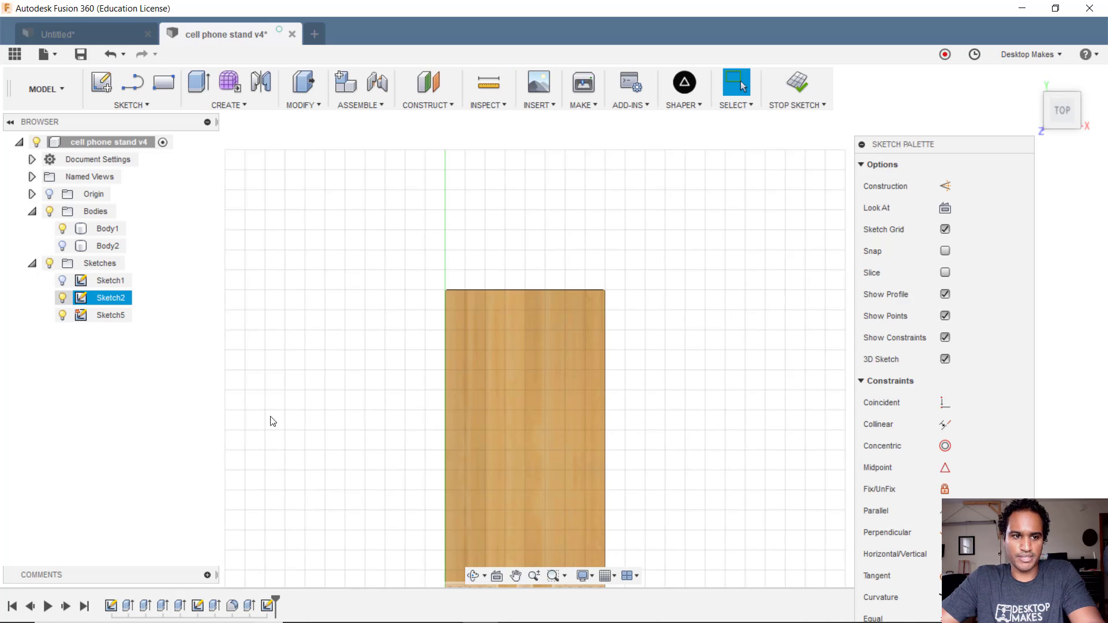
middle_click_drag(314, 366, 324, 345)
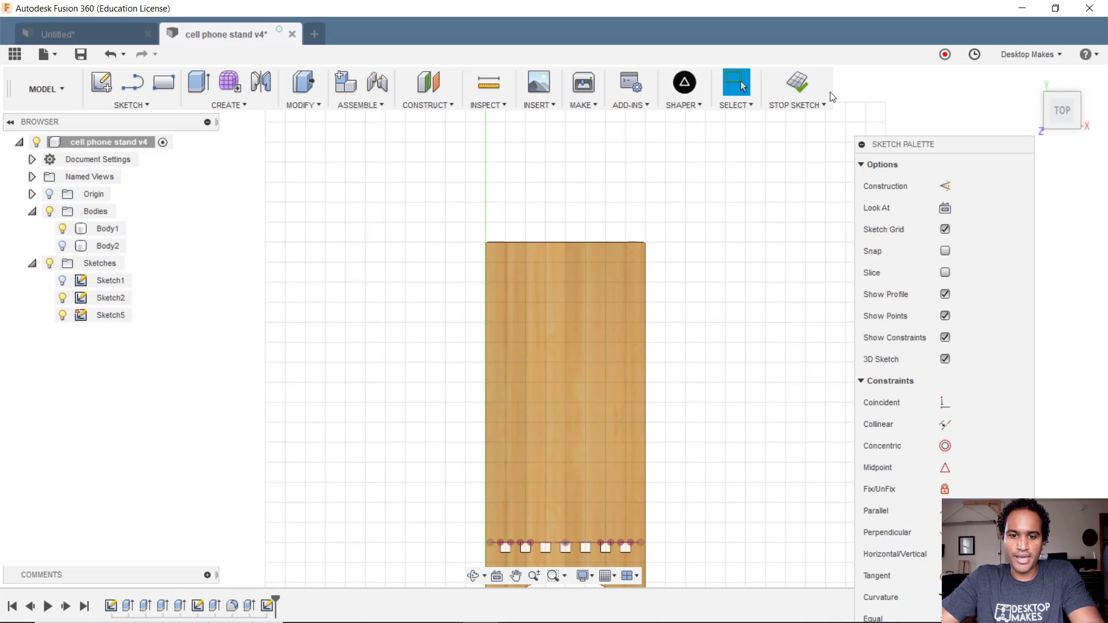
left_click(799, 87)
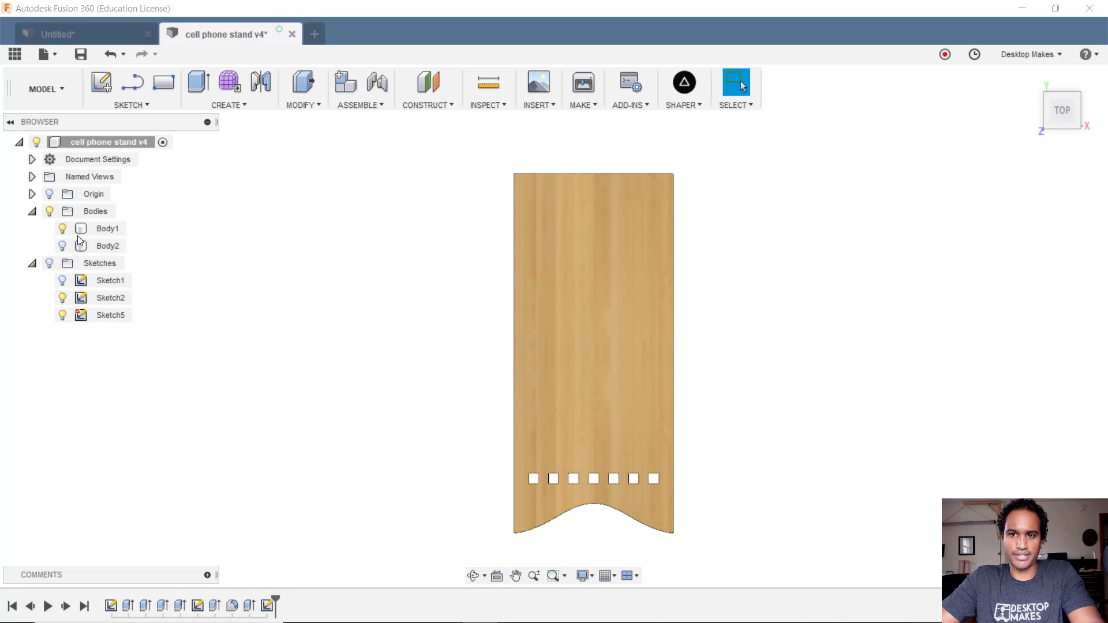
- Hide the Bodies folder and show the Sketches folder so only Sketch5's outline is visible
left_click(50, 212)
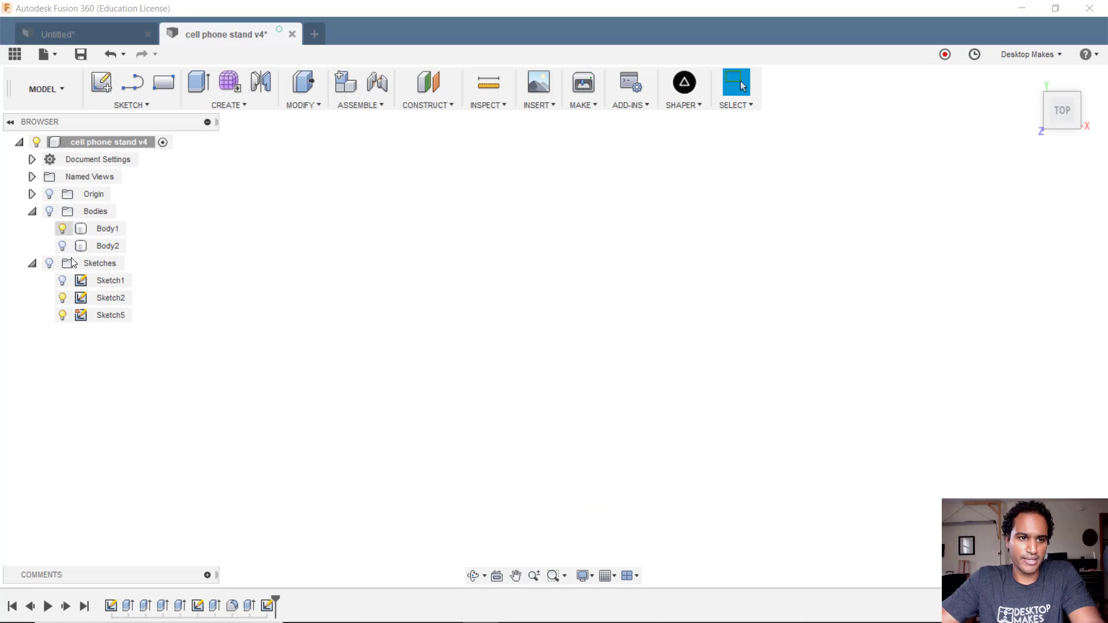
left_click(49, 263)
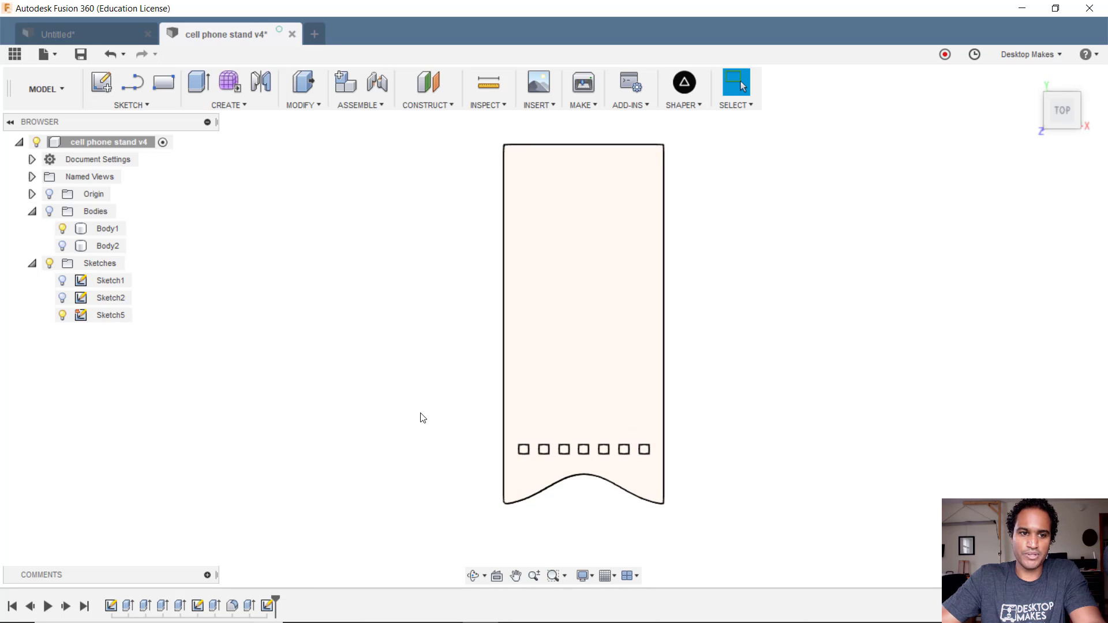
- Export Sketch5 as 'Phone Stand Back.dxf' into the Documents\DXF folder
right_click(106, 322)
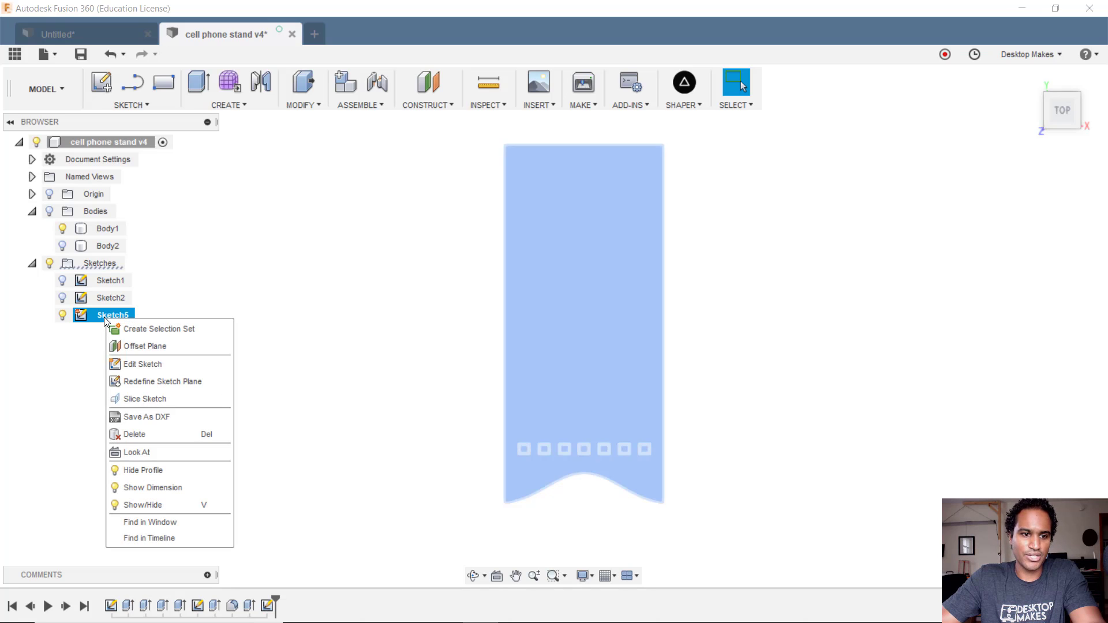
left_click(141, 417)
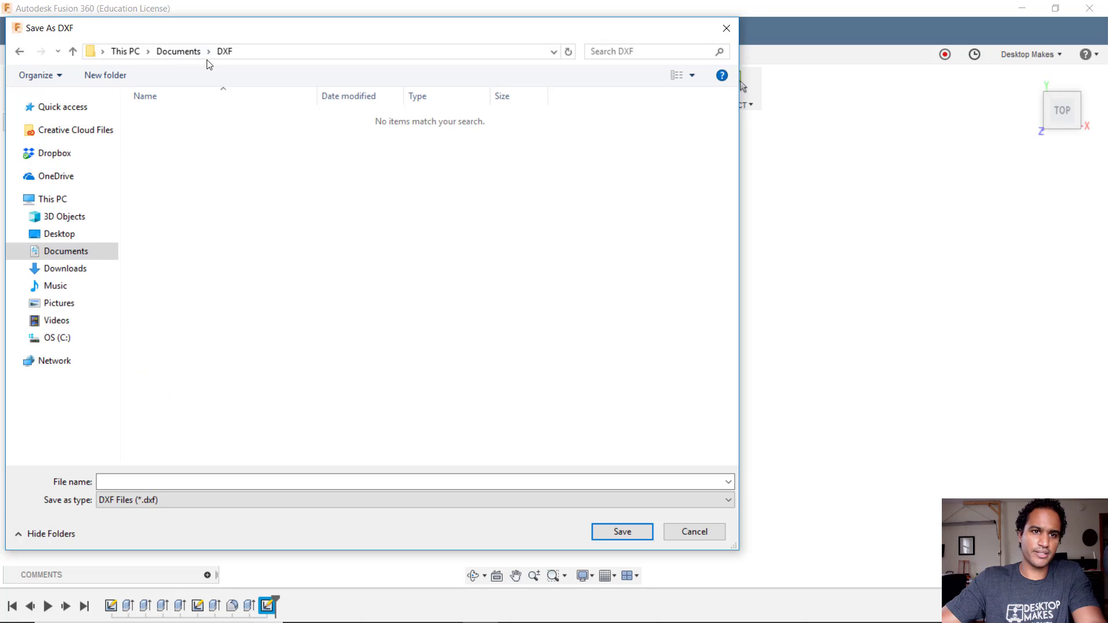
left_click(161, 483)
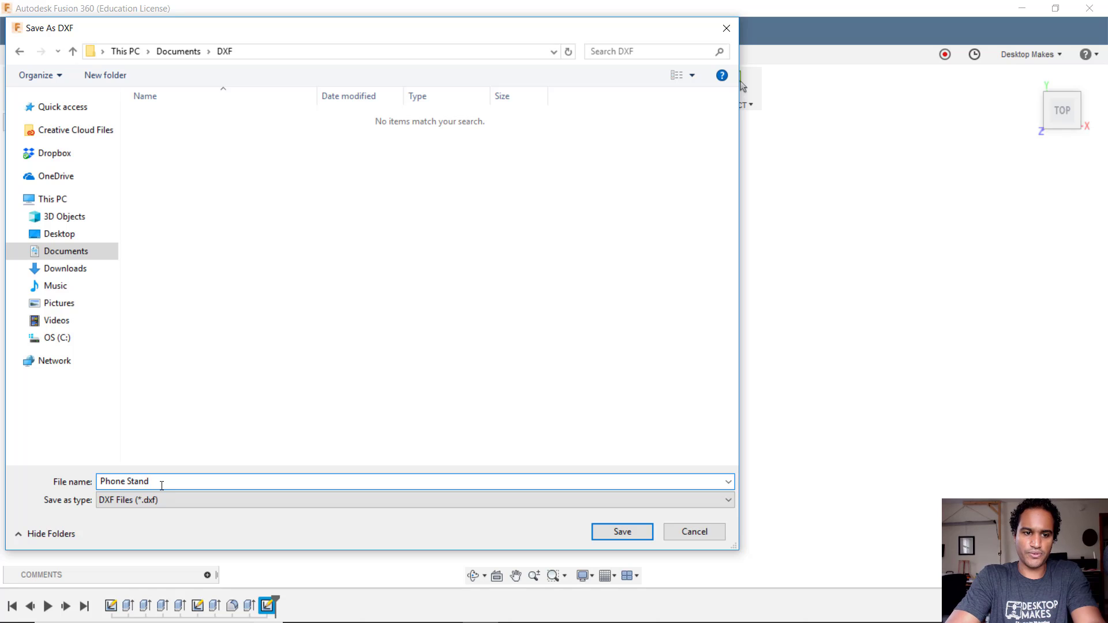
left_click(606, 532)
left_click(814, 404)
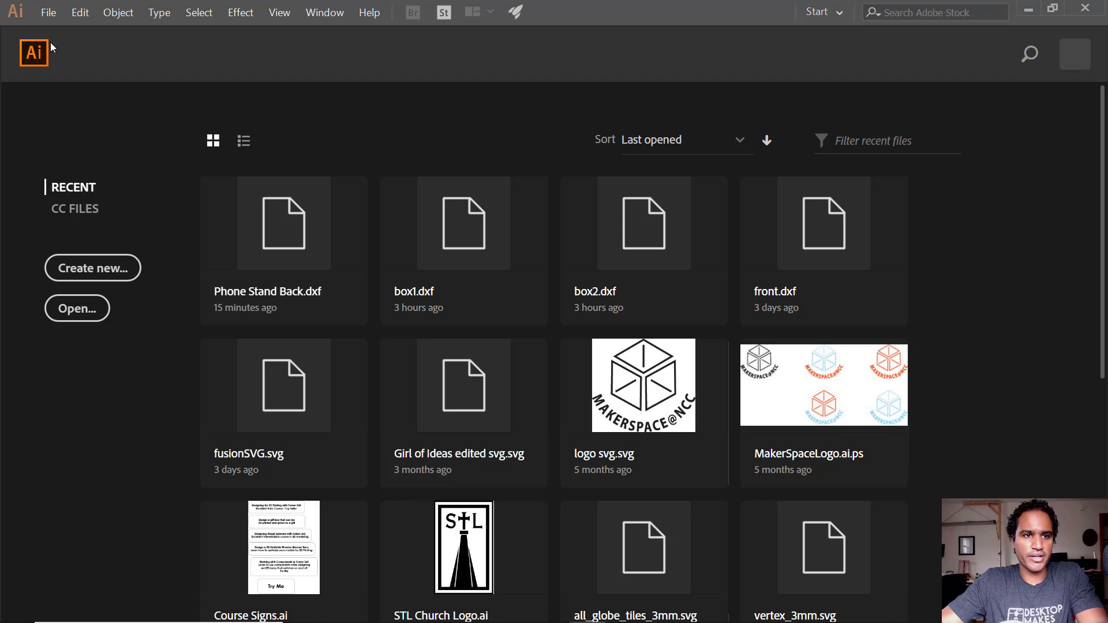
- Open Phone Stand Back.dxf with import units set to Millimeters at 1 unit = 1 mm
left_click(48, 12)
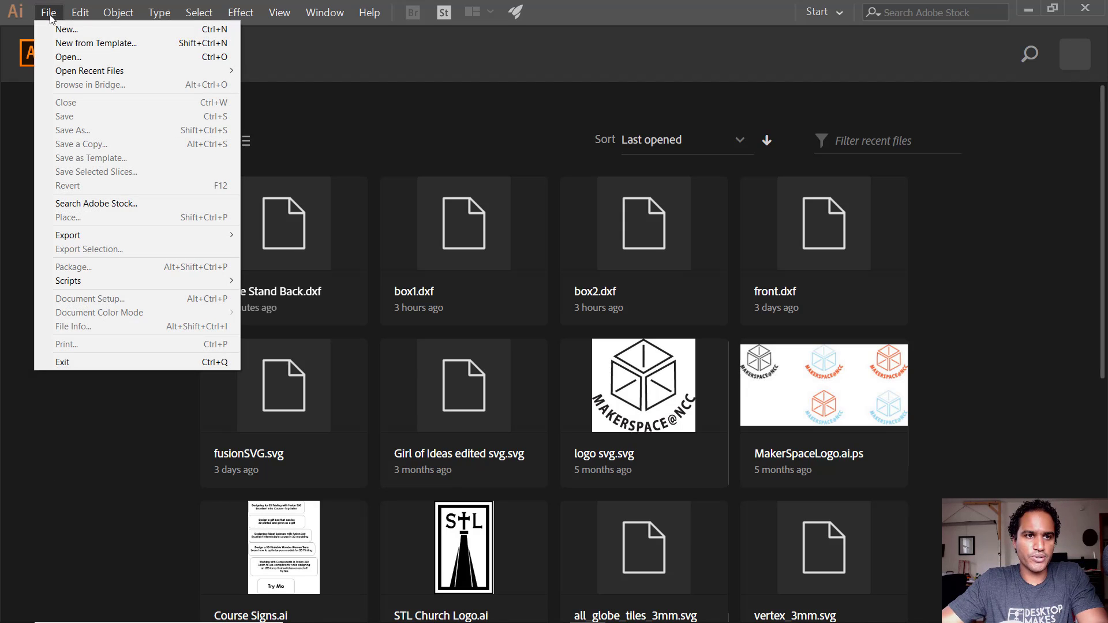
left_click(62, 54)
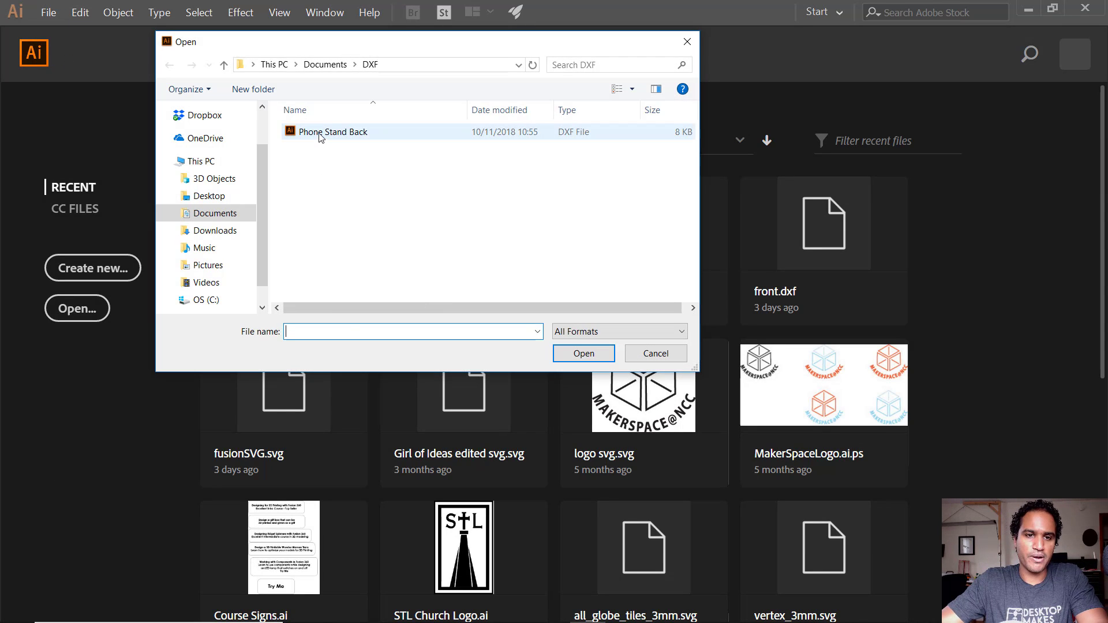
double_click(319, 133)
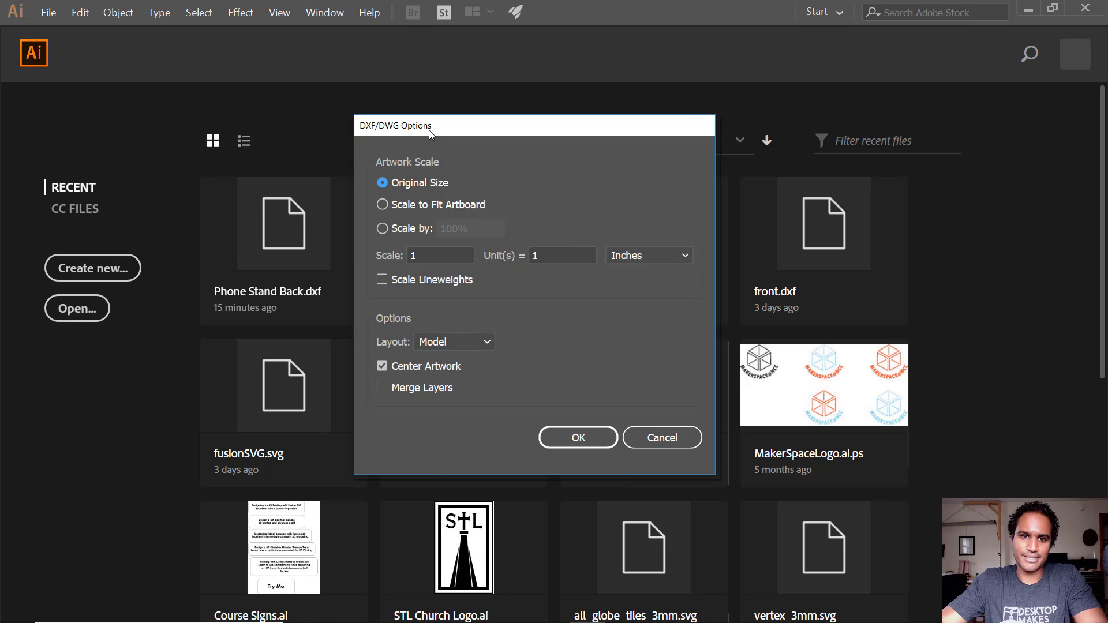
left_click_drag(429, 134, 433, 138)
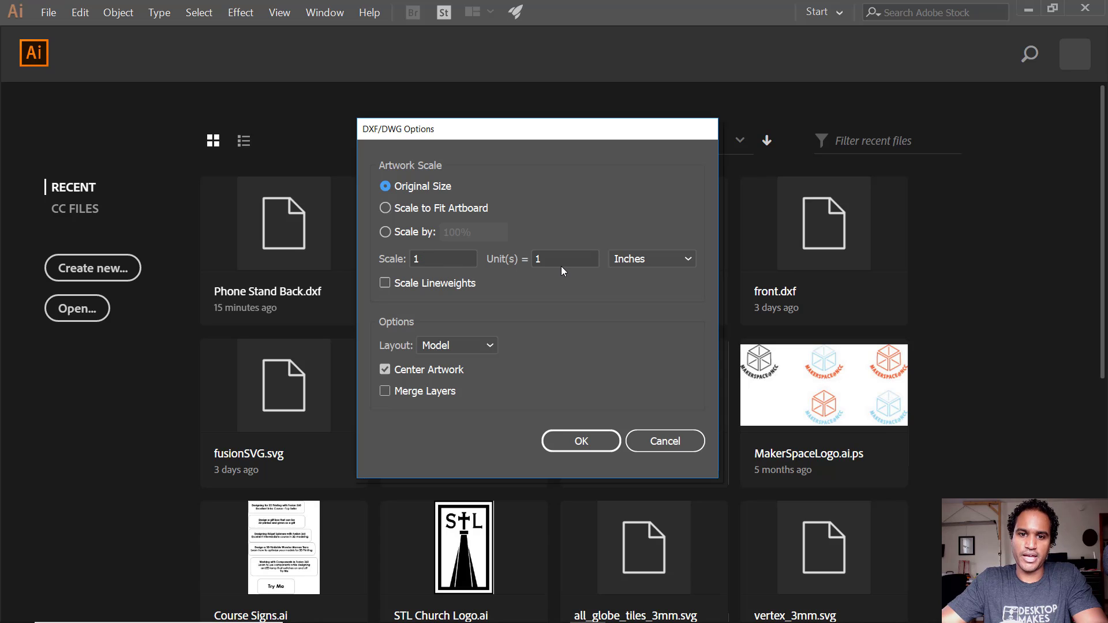
left_click(682, 262)
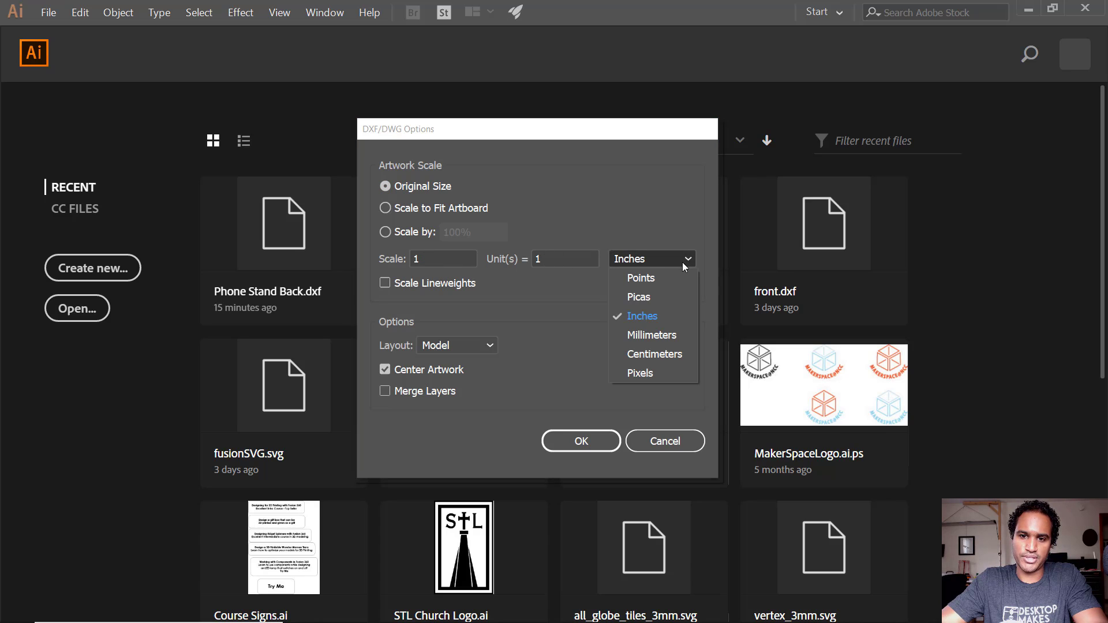
left_click(674, 334)
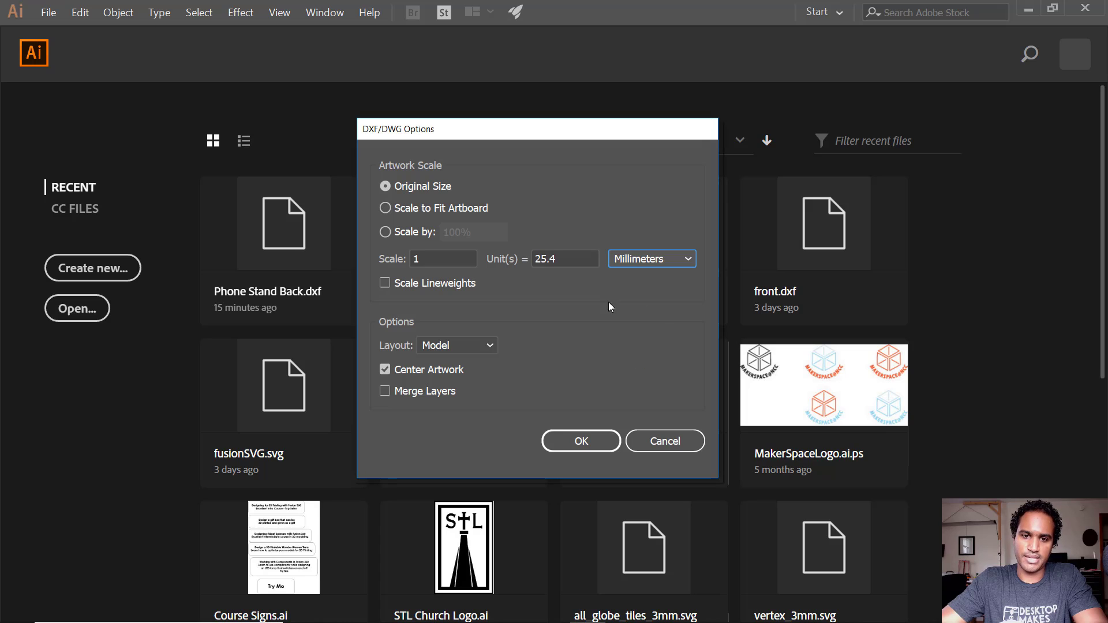
left_click_drag(571, 258, 532, 272)
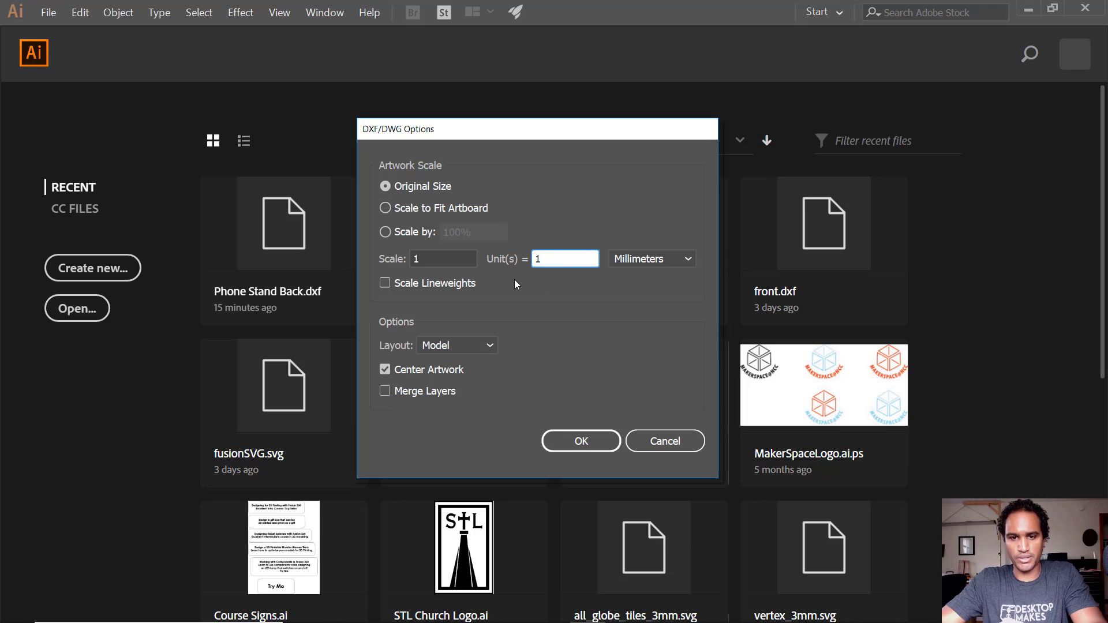
left_click(590, 440)
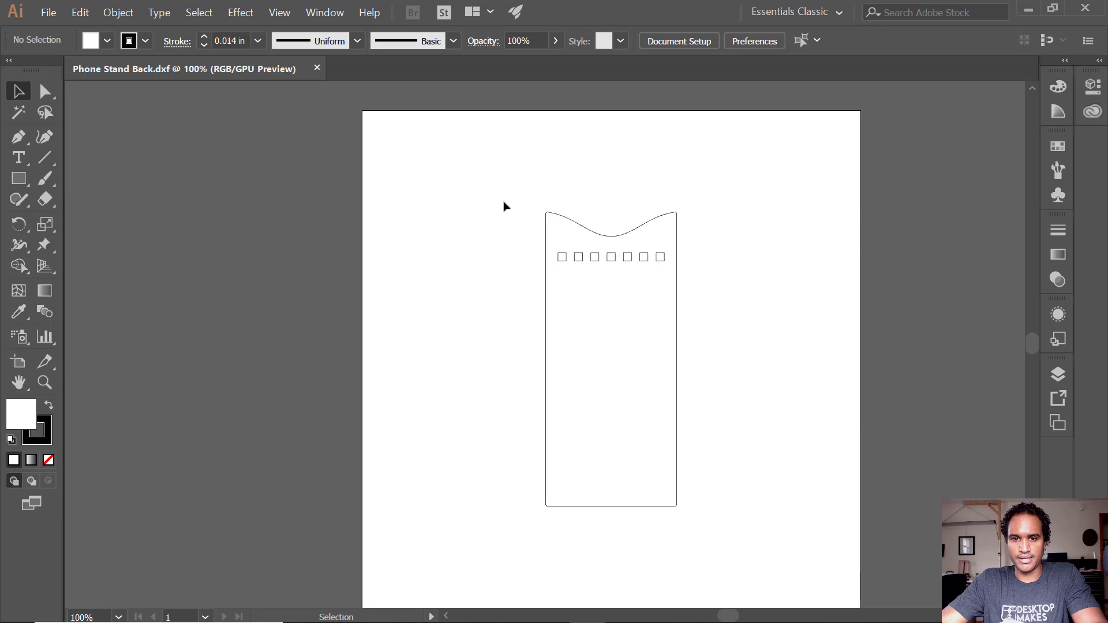
- Rotate the whole back-panel drawing 180° so the slots and curved cutout sit at the bottom
left_click_drag(503, 182, 723, 544)
right_click(735, 374)
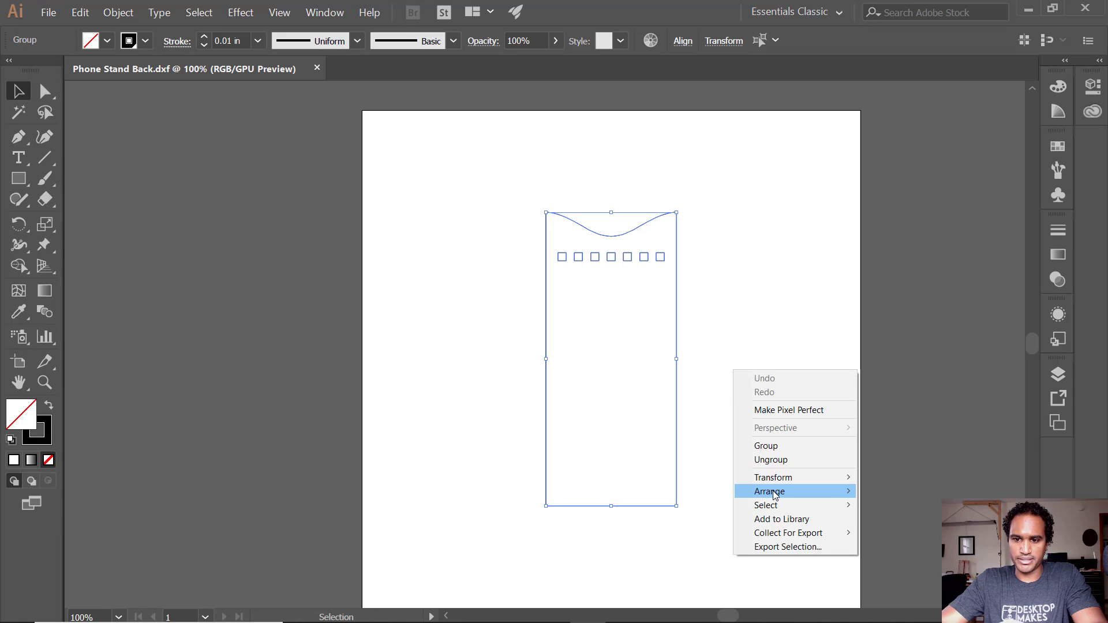
mouse_move(801, 484)
left_click(891, 512)
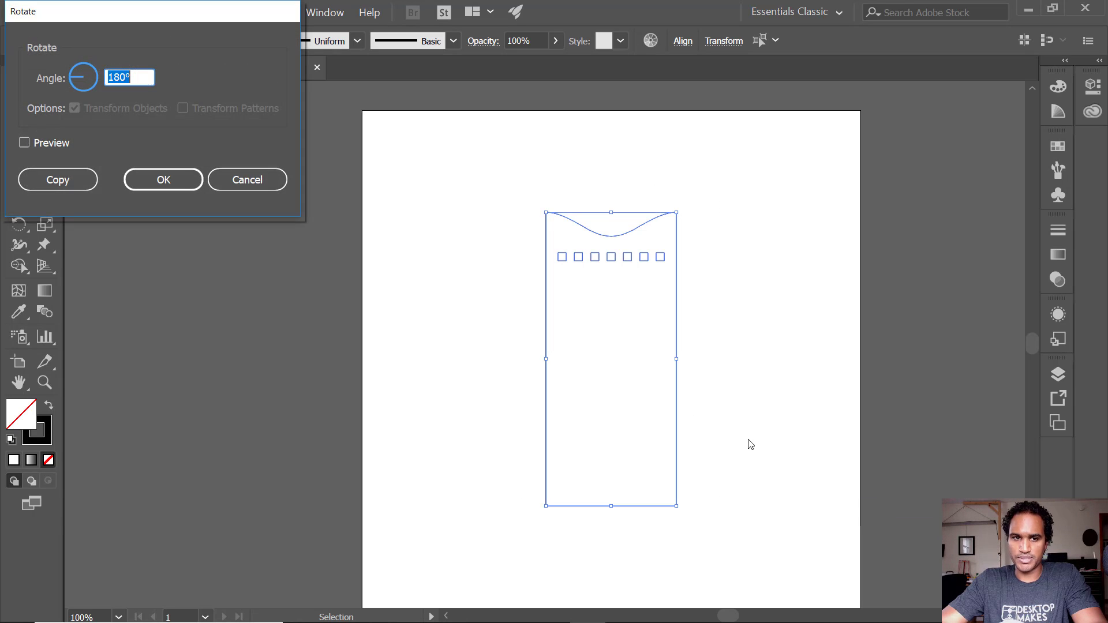
key("Return")
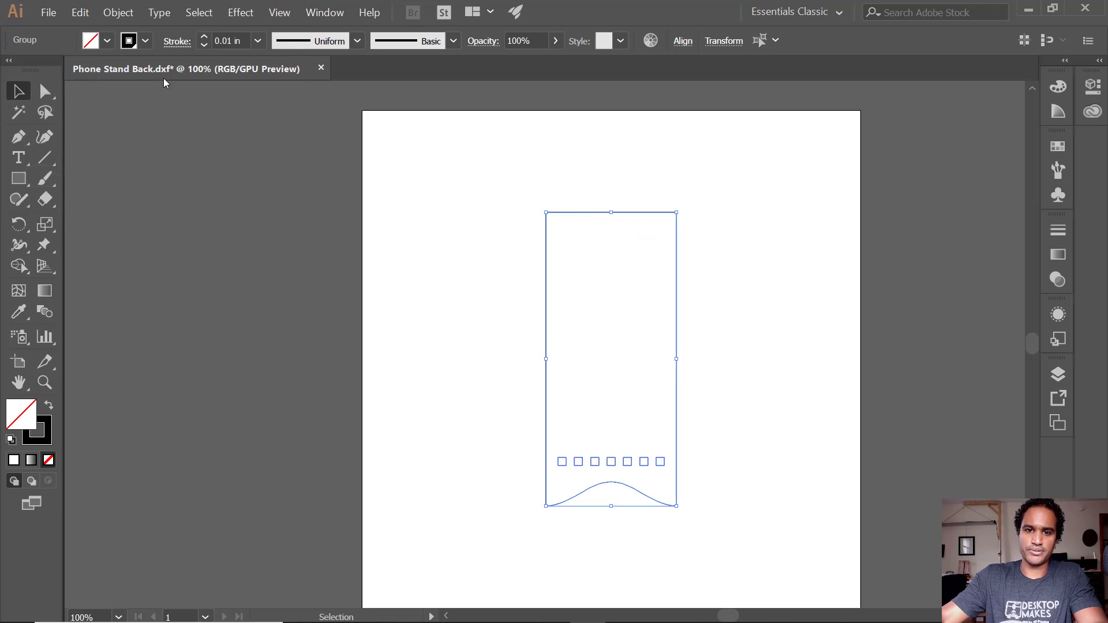
left_click(757, 324)
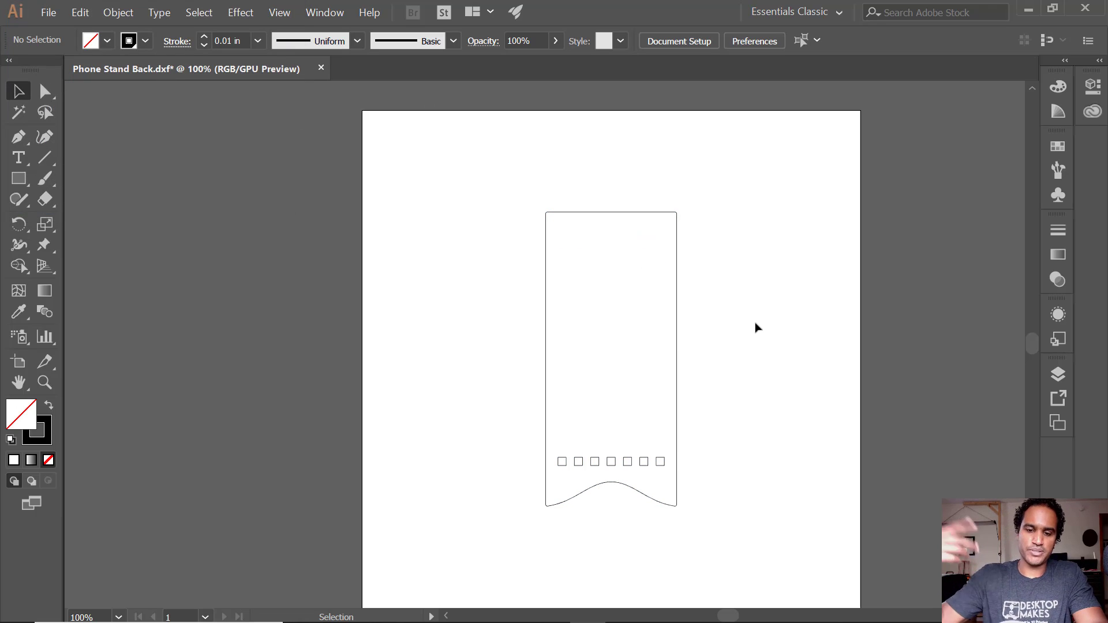
- Place logo black.png, shrink it to about 3.44 × 1.31 in, and position it near the panel top
left_click(48, 12)
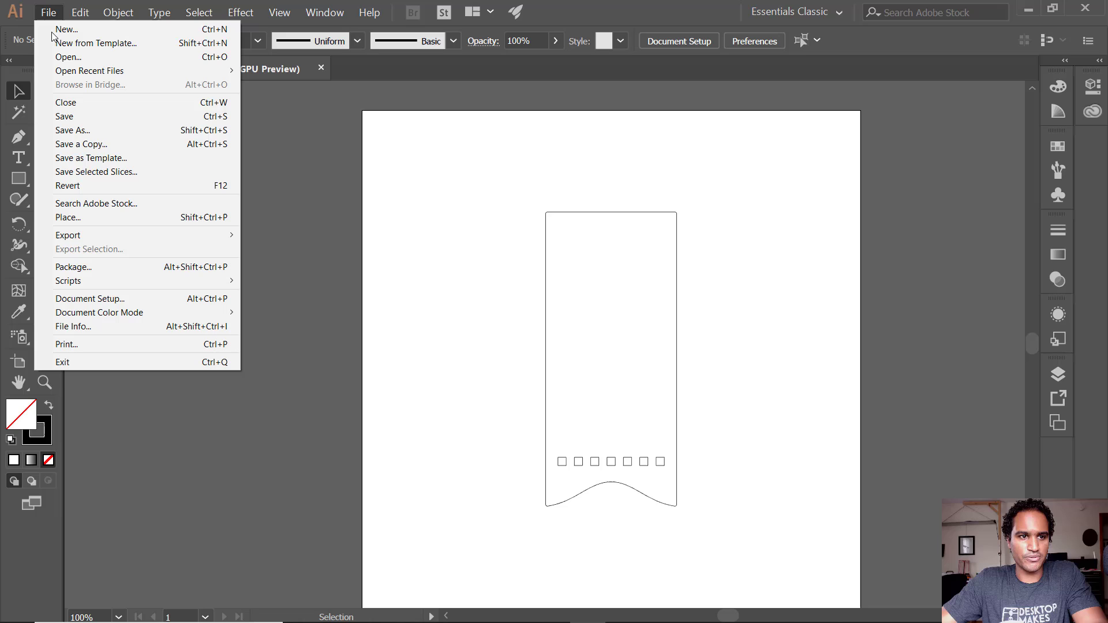
left_click(82, 218)
left_click(403, 152)
left_click(579, 425)
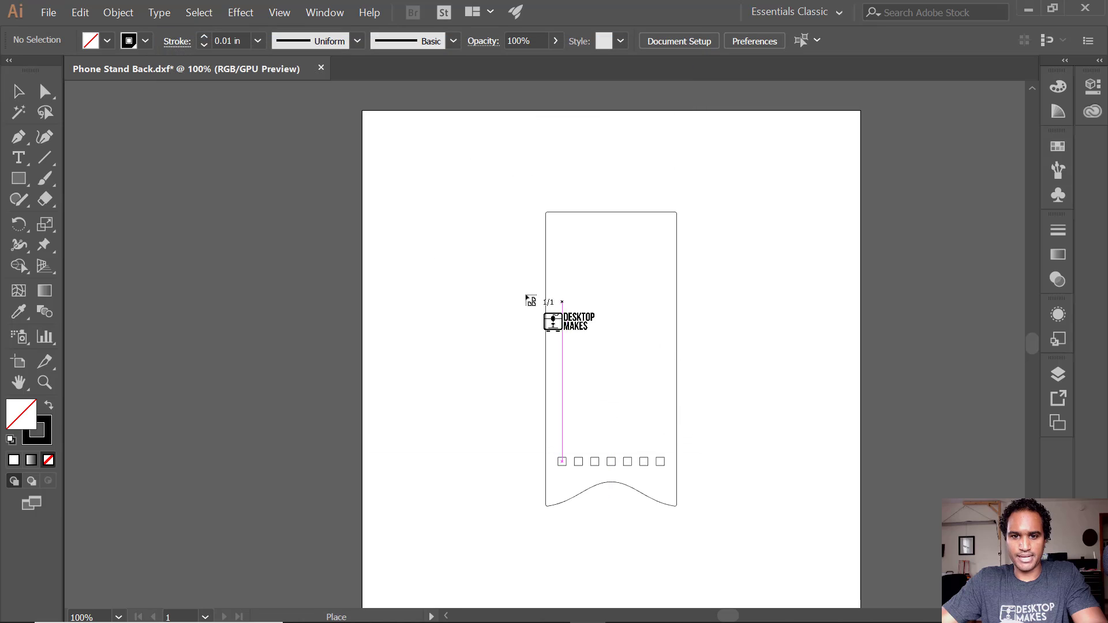
left_click(517, 293)
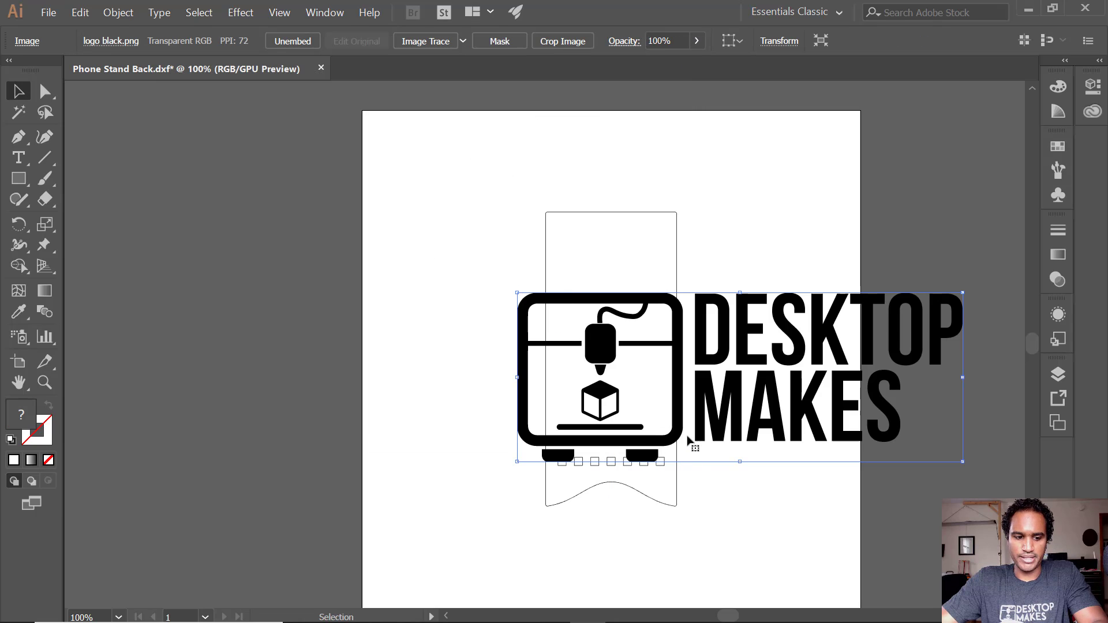
left_click_drag(518, 461, 584, 277)
left_click(796, 293)
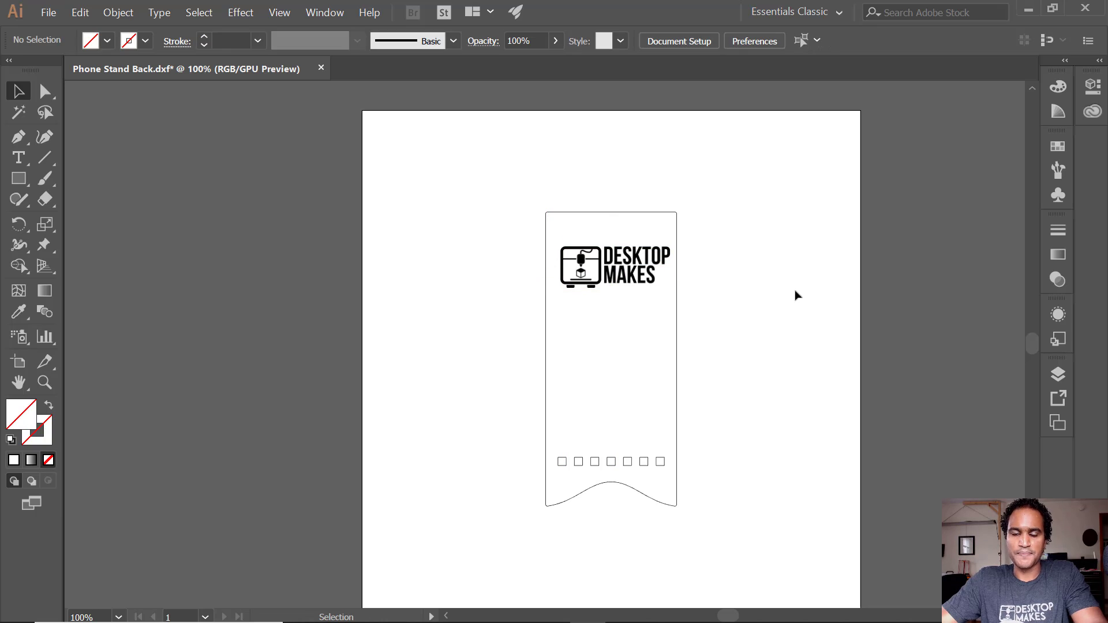
key("ctrl+plus")
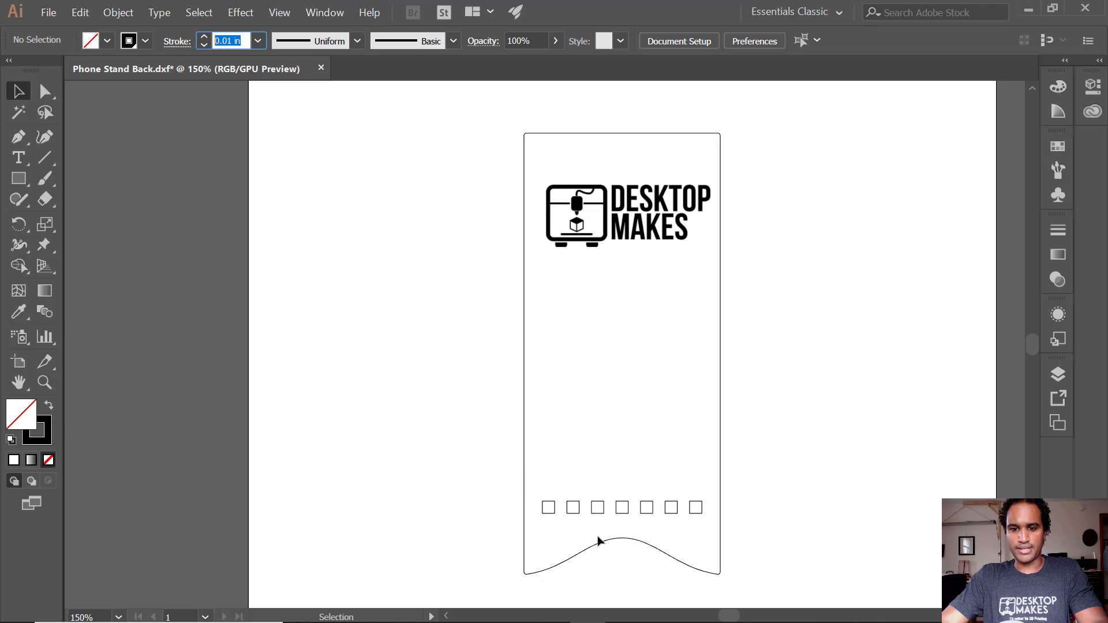
left_click(720, 381)
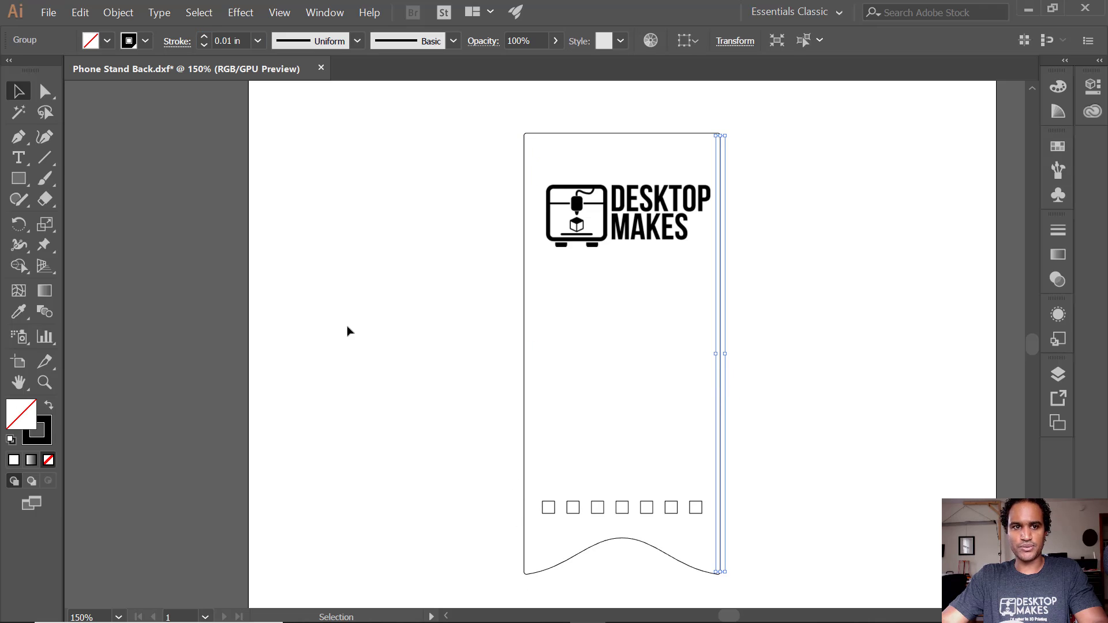
left_click(345, 297)
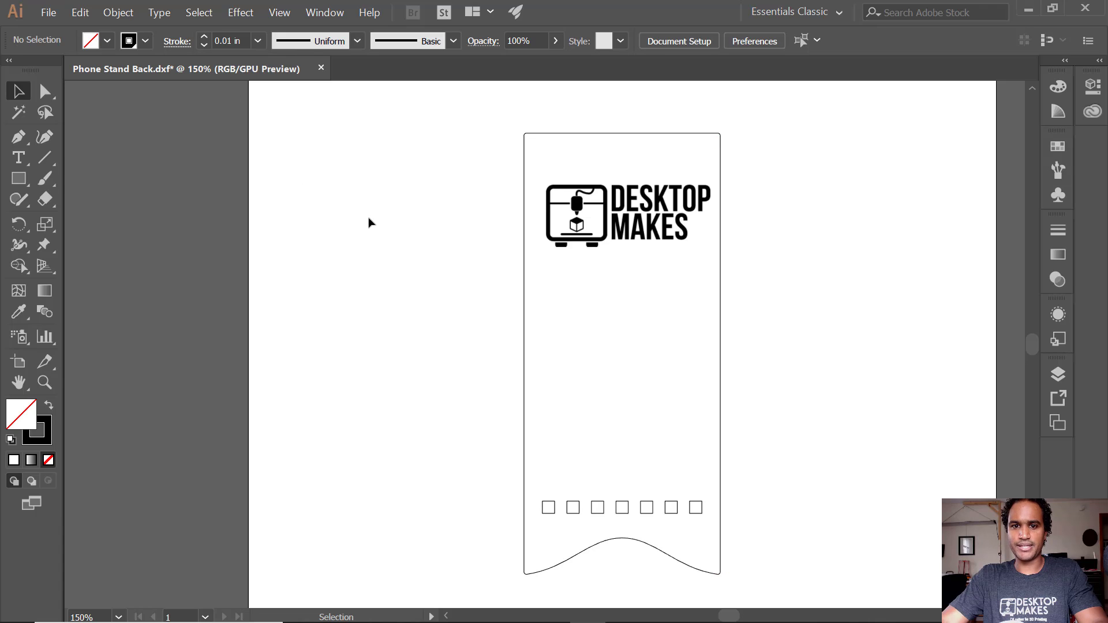